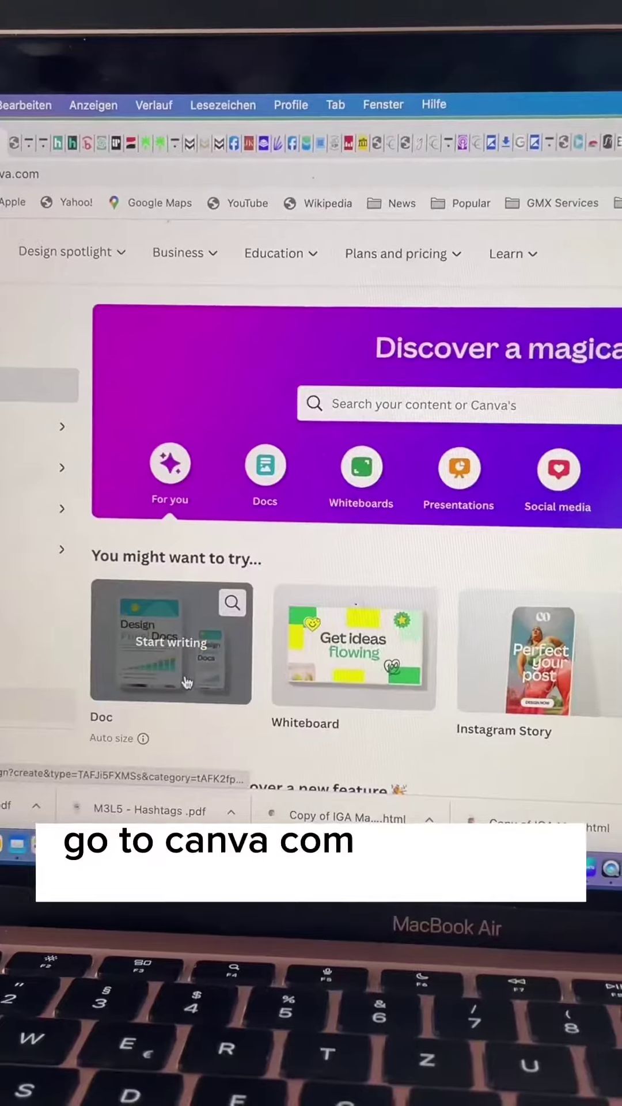
- Open a new blank Canva Doc from the Docs section with Start writing
{"action": "left_click", "coordinate": [185, 680]}
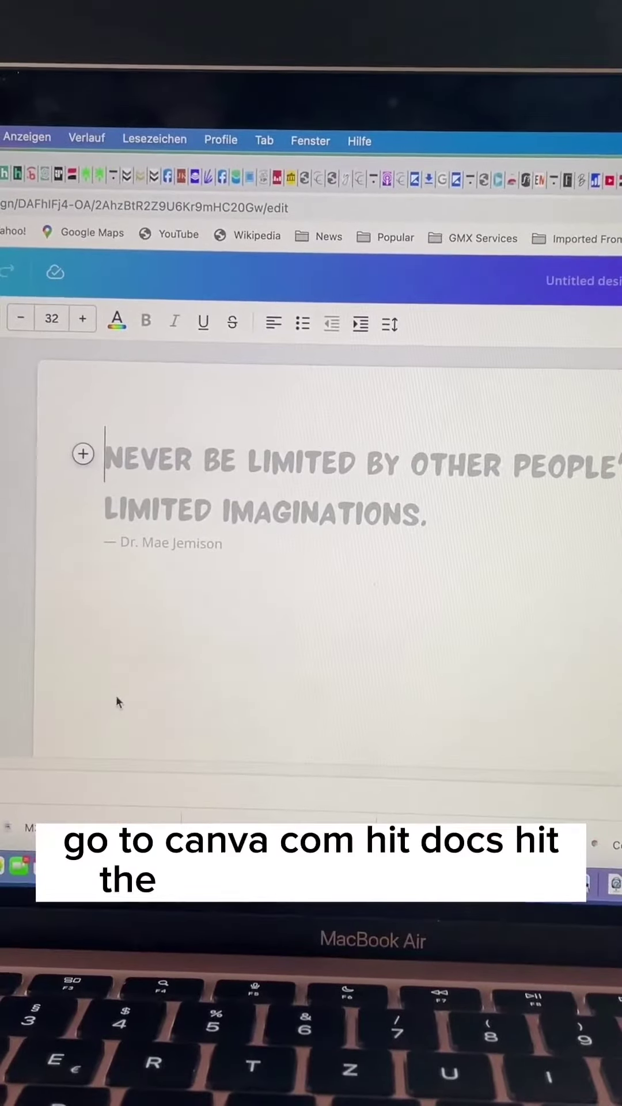
- Have Magic Write list 25 Instagram growth tips, paste them into Excel, and save as CSV UTF-8
{"action": "left_click", "coordinate": [83, 454]}
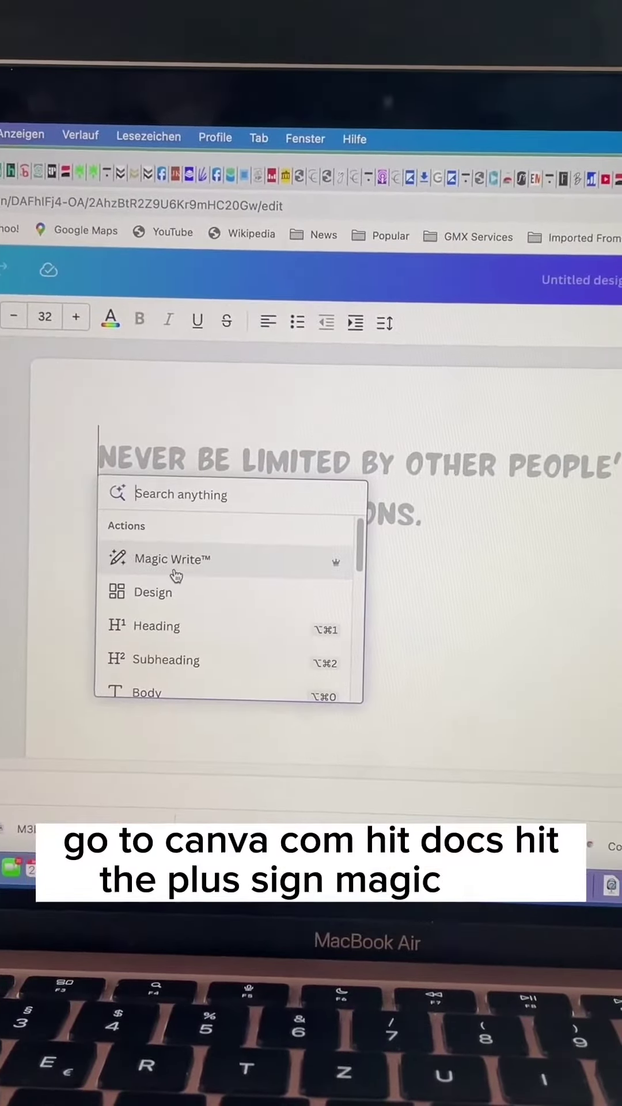
{"action": "left_click", "coordinate": [180, 563]}
{"action": "type", "text": "25 wa"}
{"action": "type", "text": "ys to"}
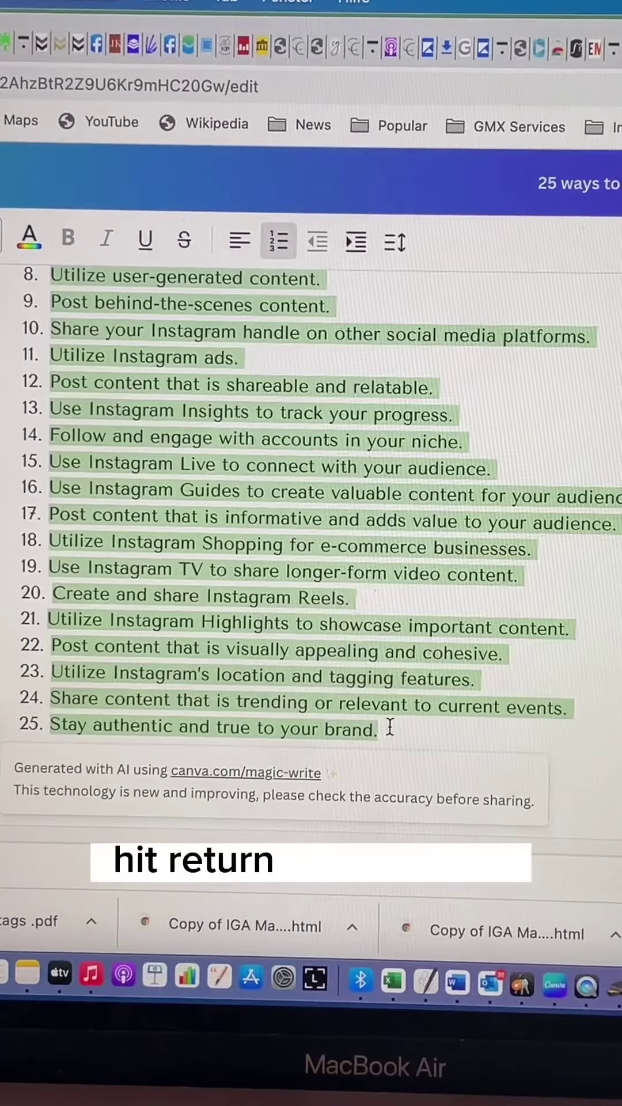
{"action": "scroll", "coordinate": [183, 615], "scroll_direction": "up", "scroll_amount": 5}
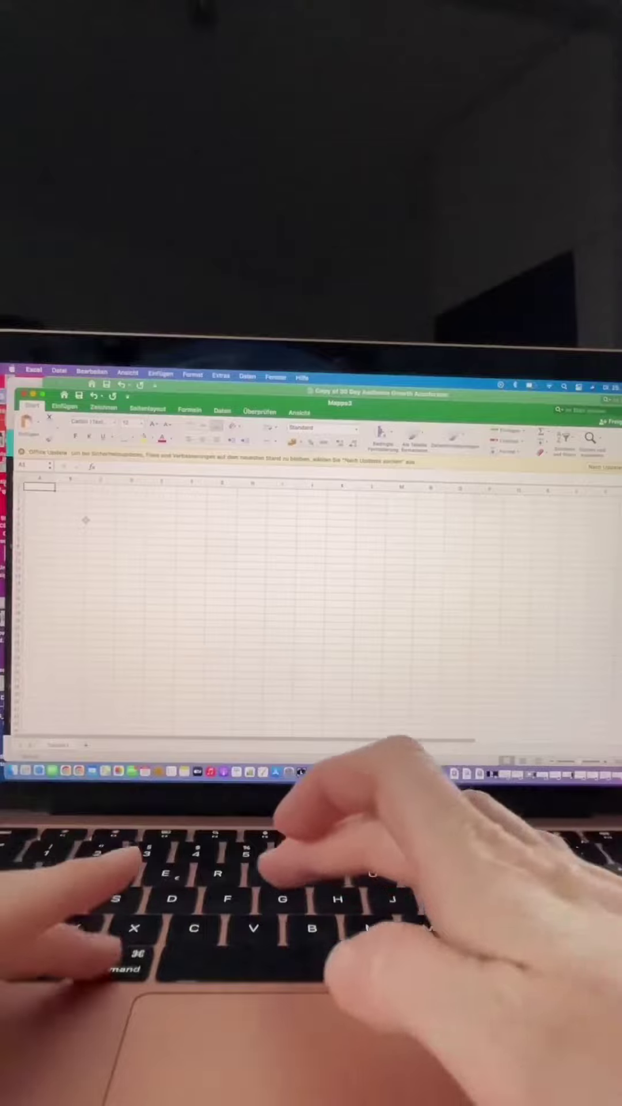
{"action": "key", "text": "super+v"}
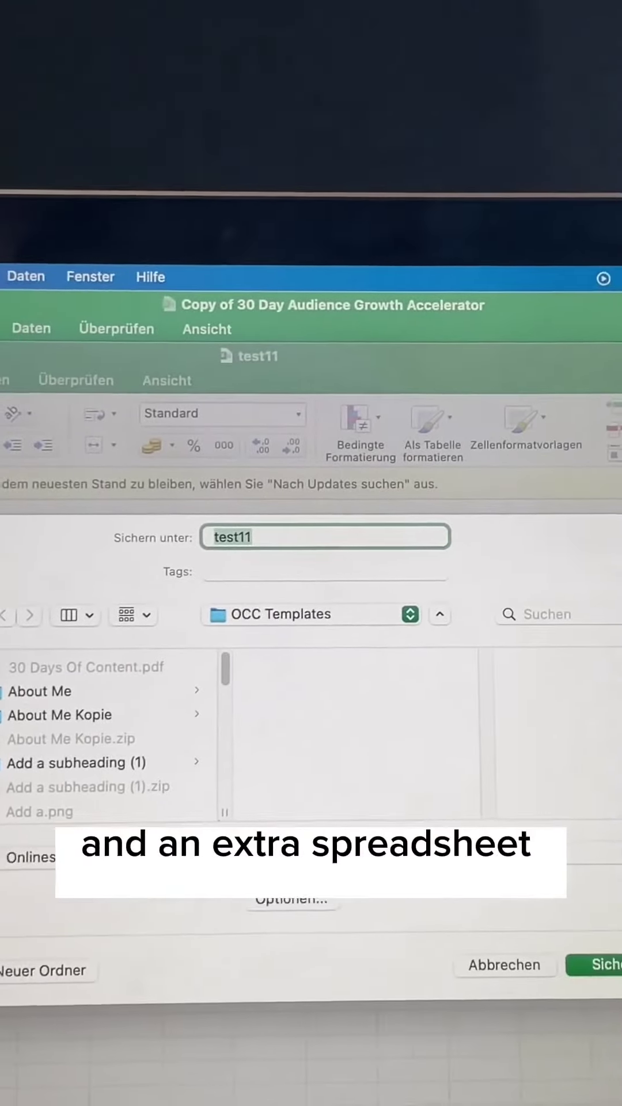
{"action": "left_click", "coordinate": [587, 868]}
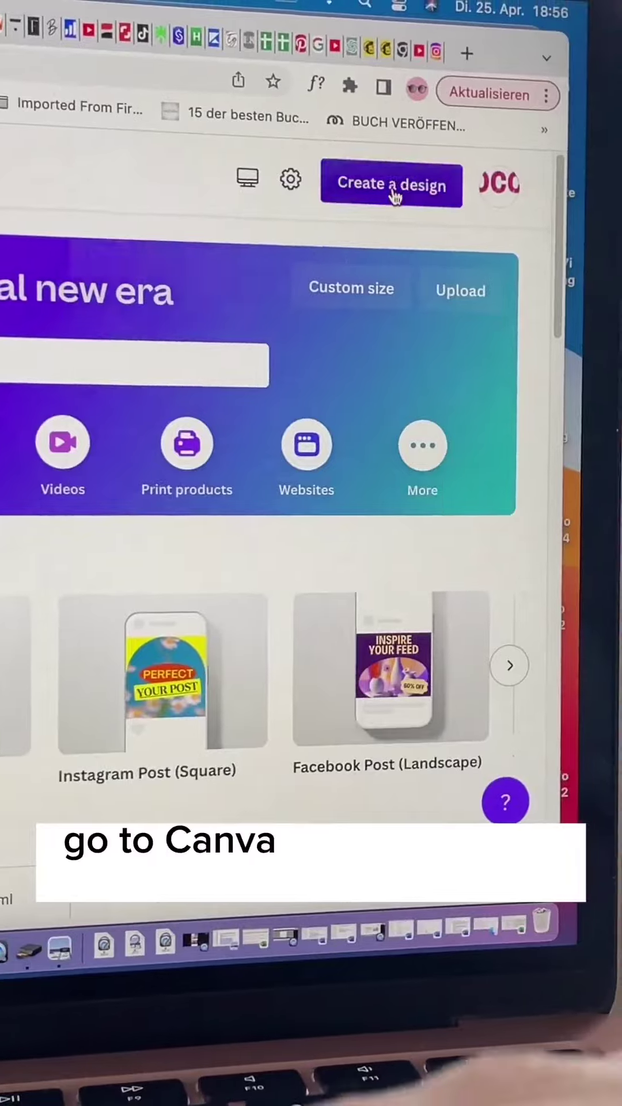
- Create a square Instagram post using the Today's Tip template found by searching 'tips'
{"action": "left_click", "coordinate": [394, 194]}
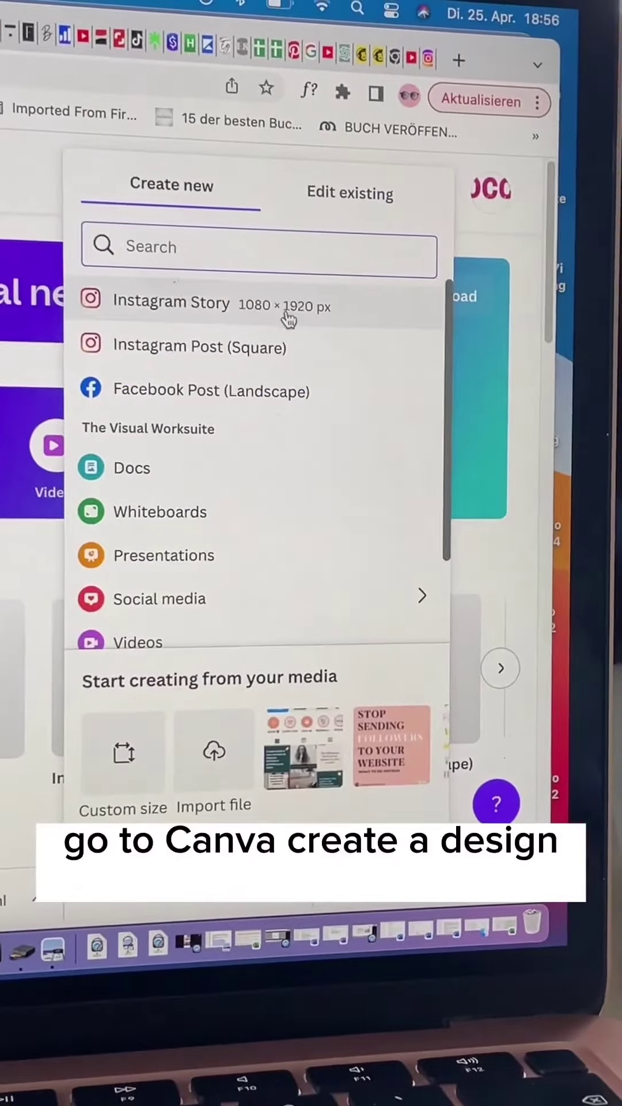
{"action": "left_click", "coordinate": [270, 353]}
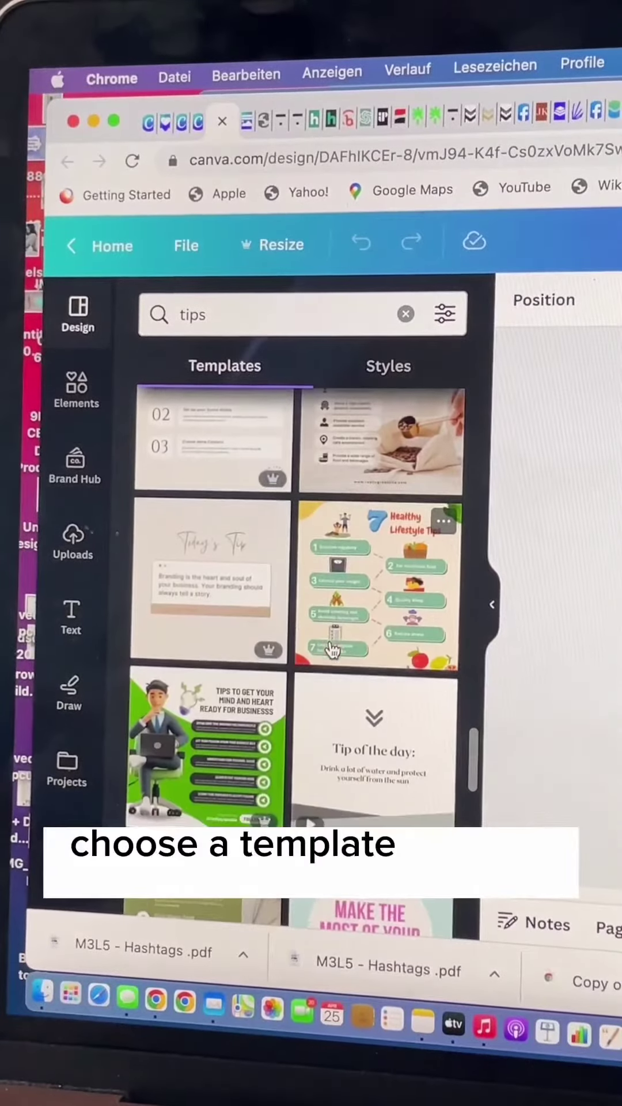
{"action": "left_click", "coordinate": [217, 596]}
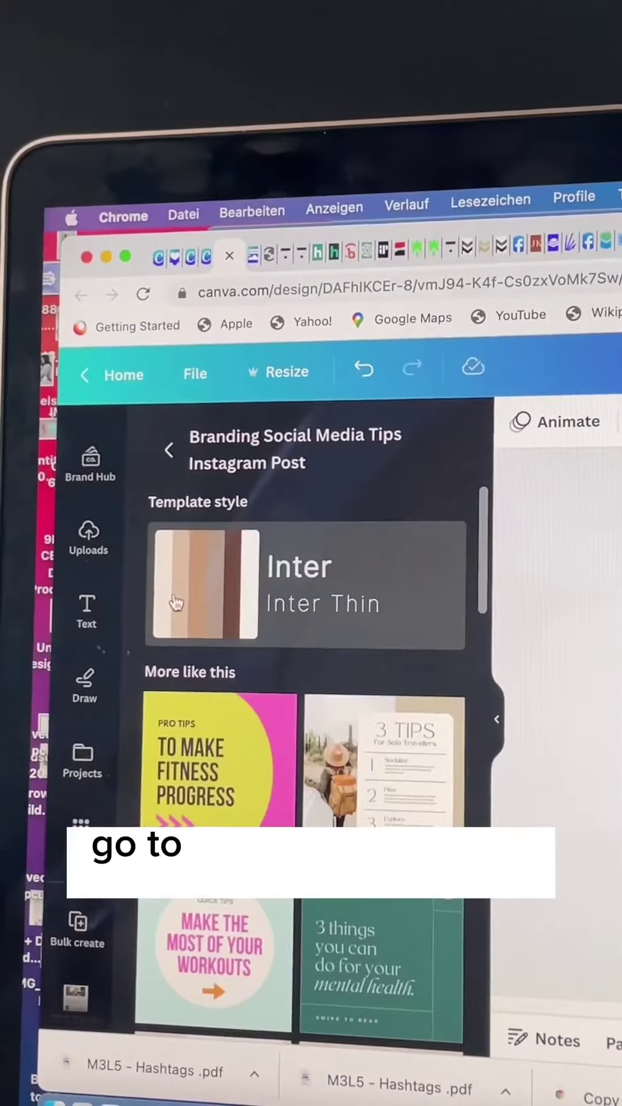
{"action": "scroll", "coordinate": [90, 635], "scroll_direction": "down", "scroll_amount": 3}
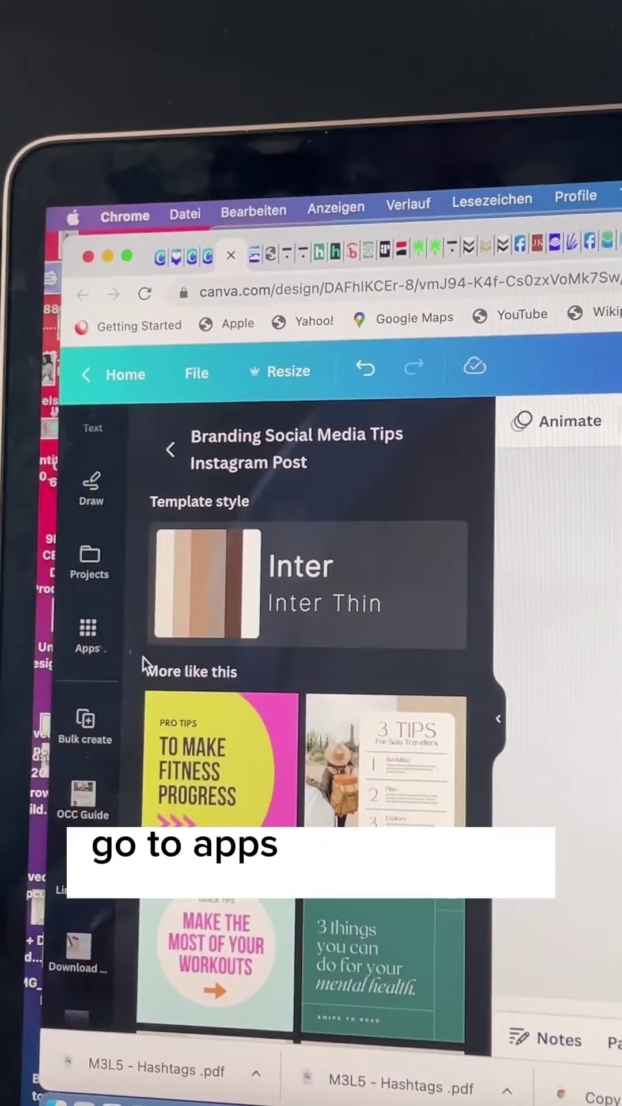
- Upload test11.csv through the Bulk create app as the page data
{"action": "left_click", "coordinate": [89, 635]}
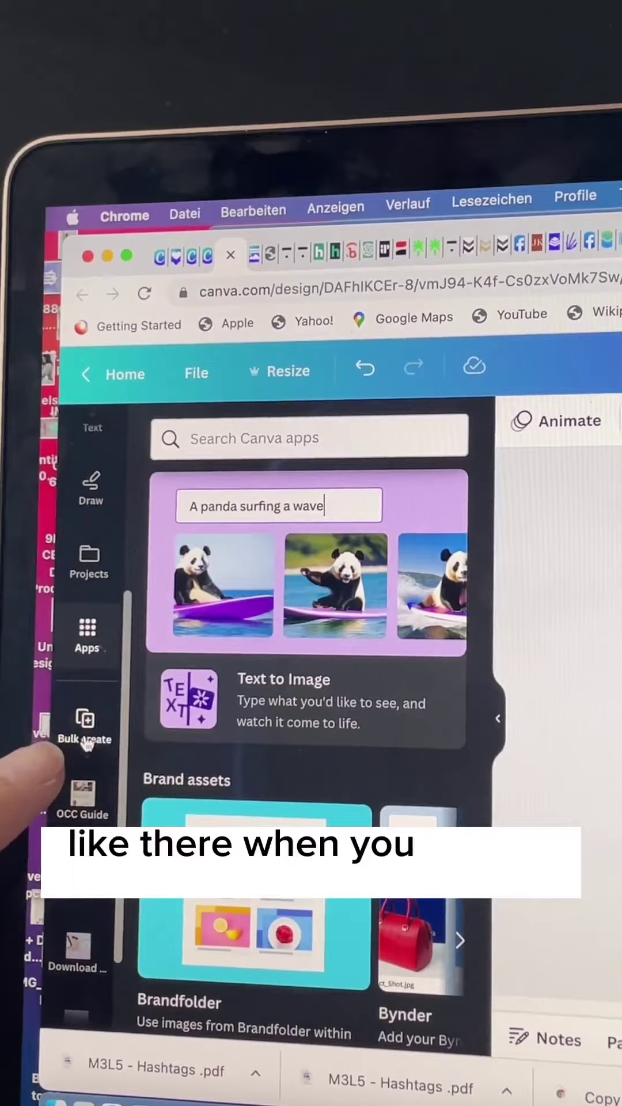
{"action": "left_click", "coordinate": [85, 731]}
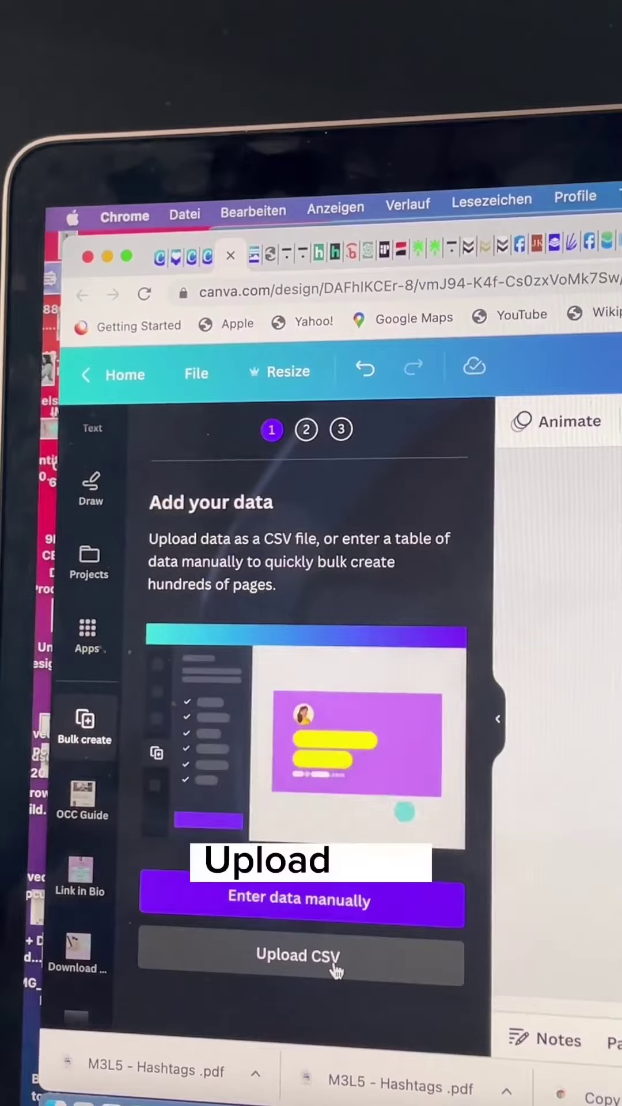
{"action": "left_click", "coordinate": [336, 966]}
{"action": "left_click", "coordinate": [565, 402]}
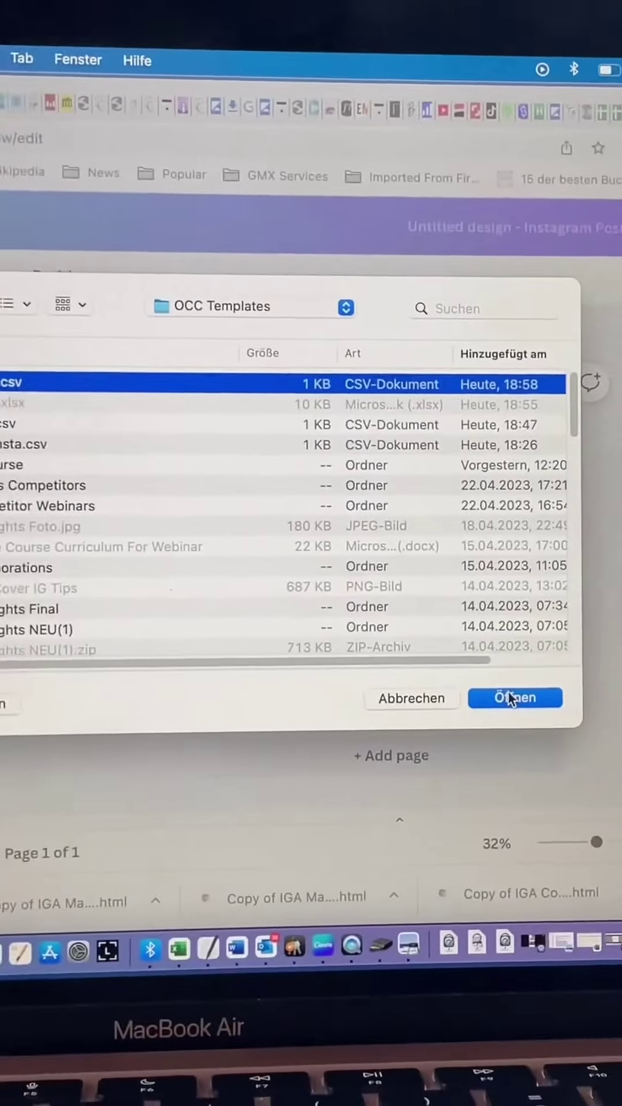
{"action": "left_click", "coordinate": [507, 690]}
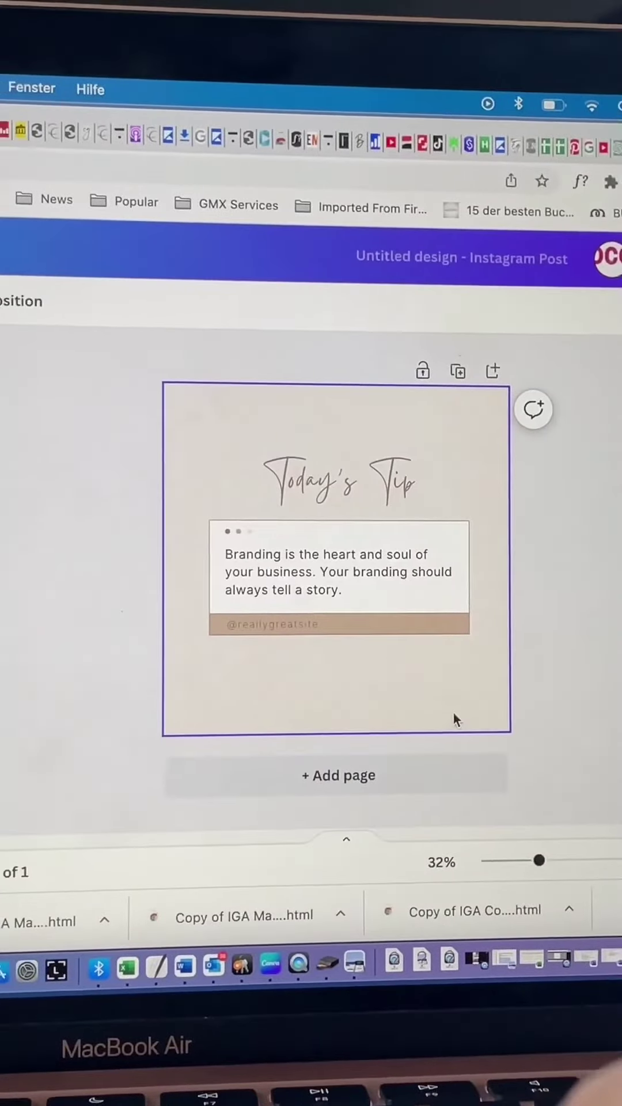
- Link the Today's Tip text box to the CSV tips column via Connect data
{"action": "left_click", "coordinate": [337, 570]}
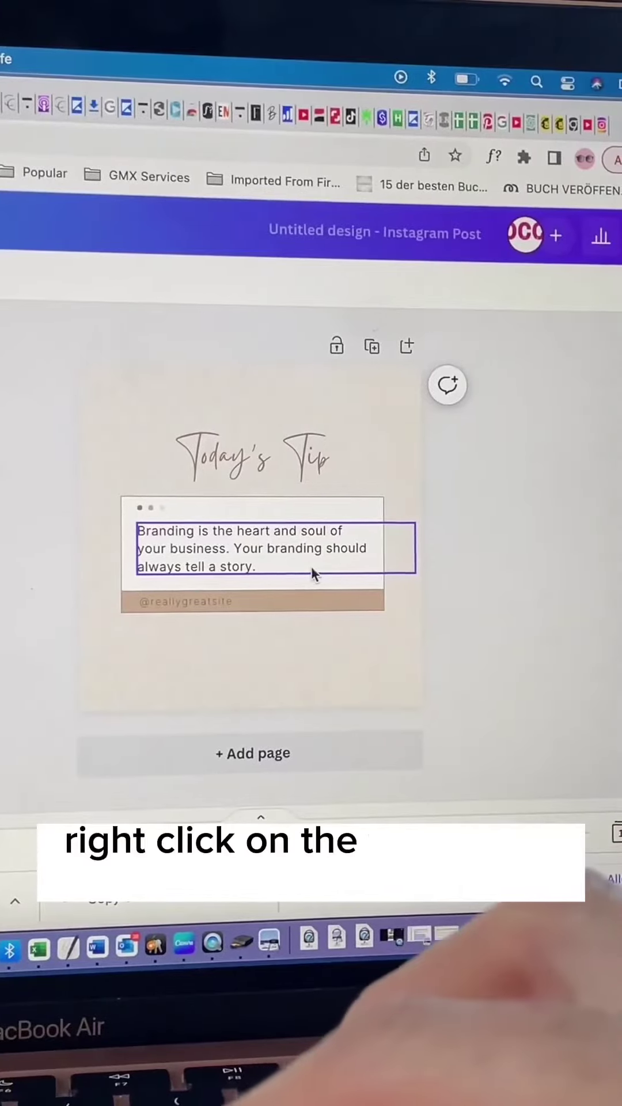
{"action": "right_click", "coordinate": [309, 565]}
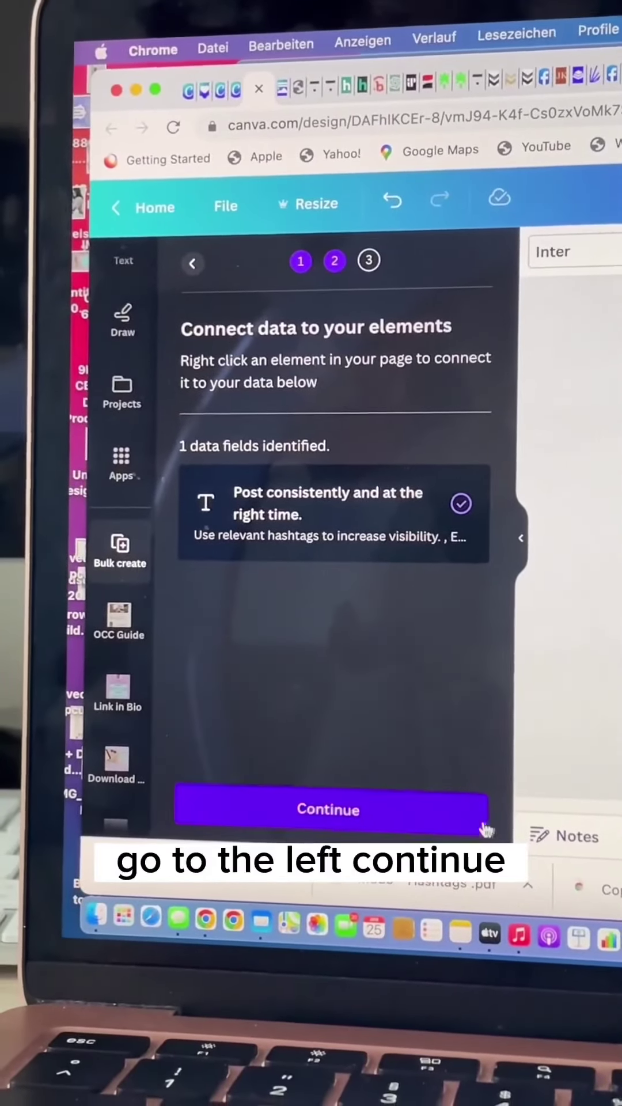
- Continue to the Apply data step with all tip rows selected for 24 pages
{"action": "left_click", "coordinate": [424, 819]}
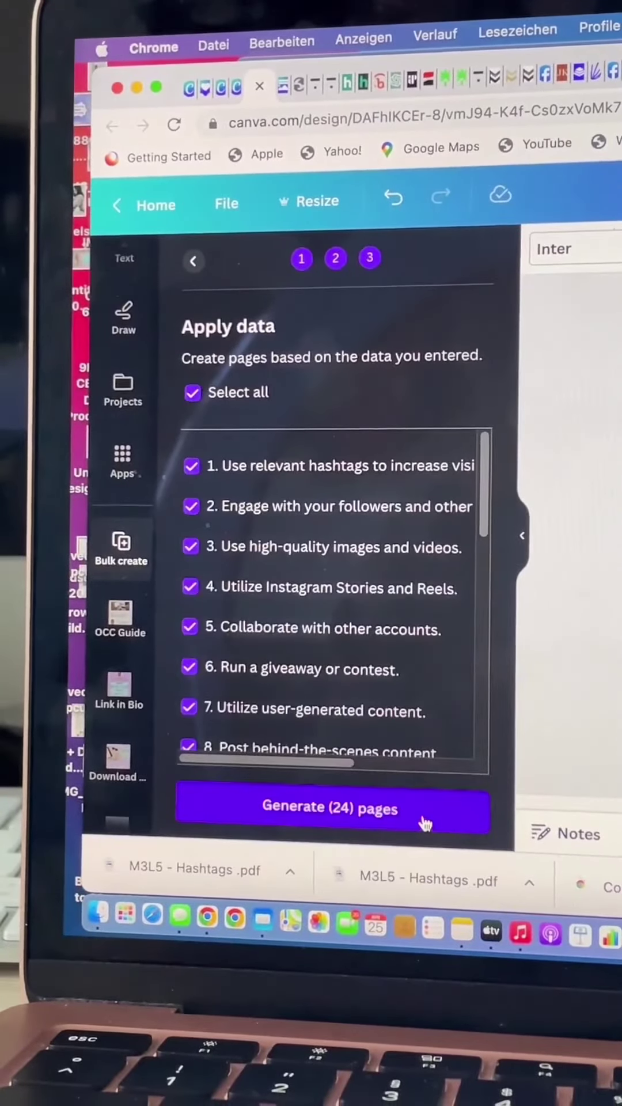